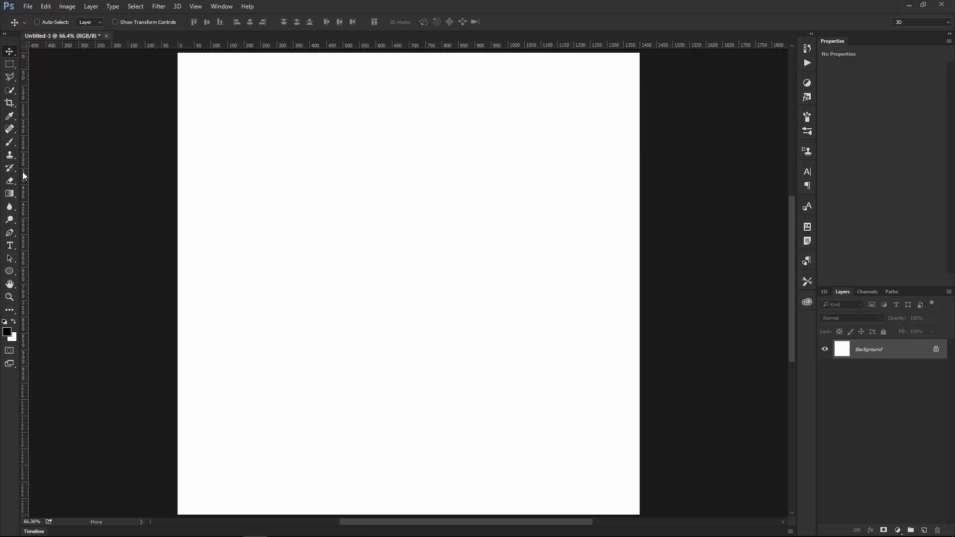
Step: Place crossing centre guides and draw a centred 800 × 800 px rounded square with 183 px corners
drag(24, 176, 408, 187)
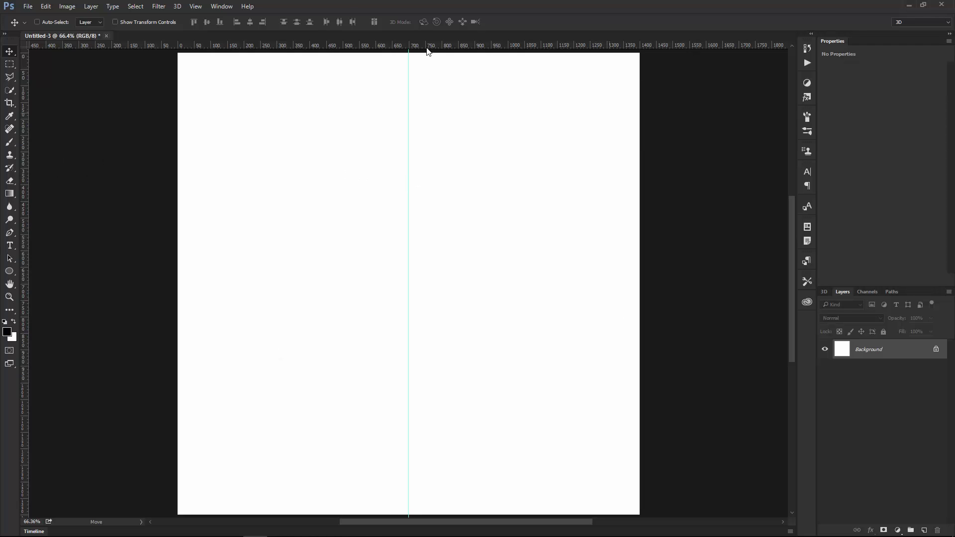
drag(426, 47, 293, 284)
drag(9, 272, 49, 279)
drag(409, 284, 540, 483)
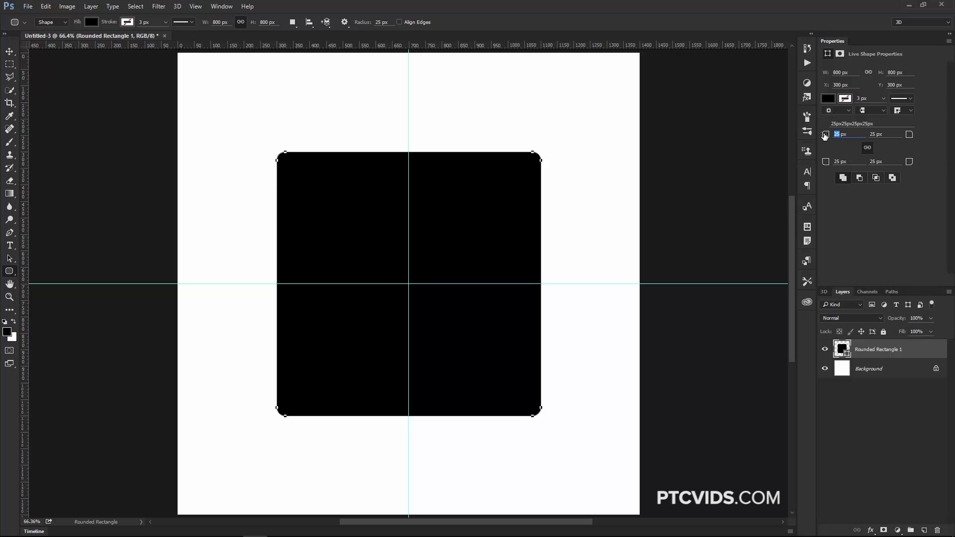
text(183)
click(836, 162)
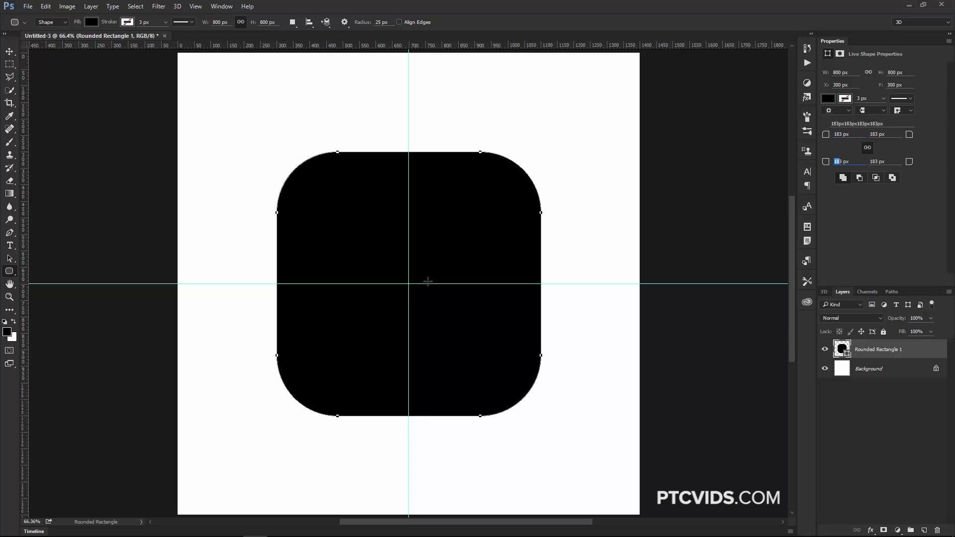
Step: Draw a smaller 600 px rounded square inside the black one with 168 px corners
drag(409, 284, 507, 382)
drag(840, 135, 827, 136)
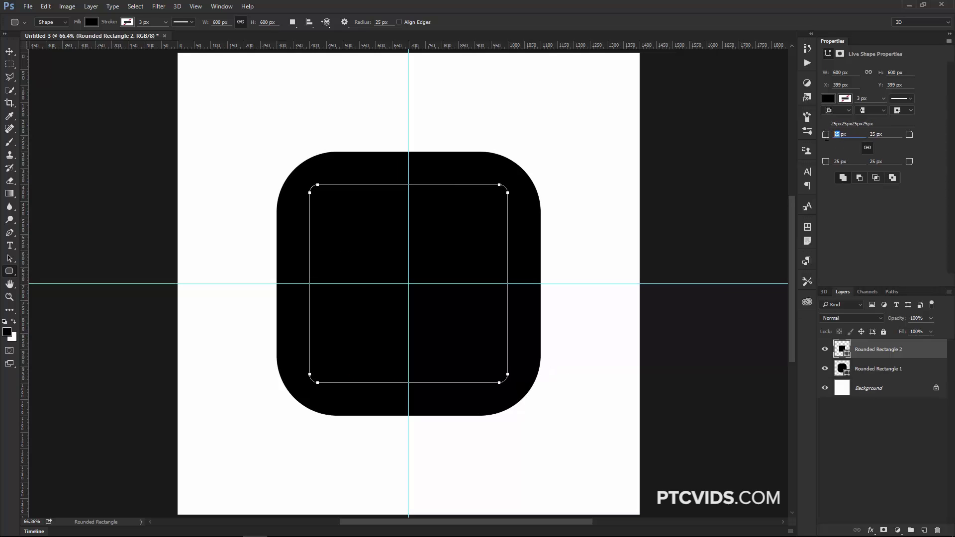
text(168)
key(Return)
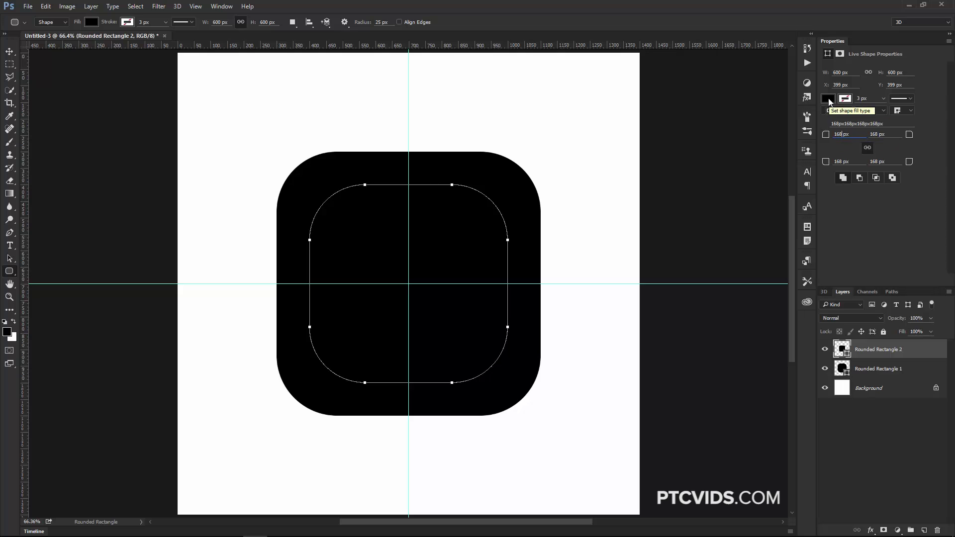
Step: Remove the inner shape's fill and give it a white 60 px stroke
click(829, 98)
click(834, 117)
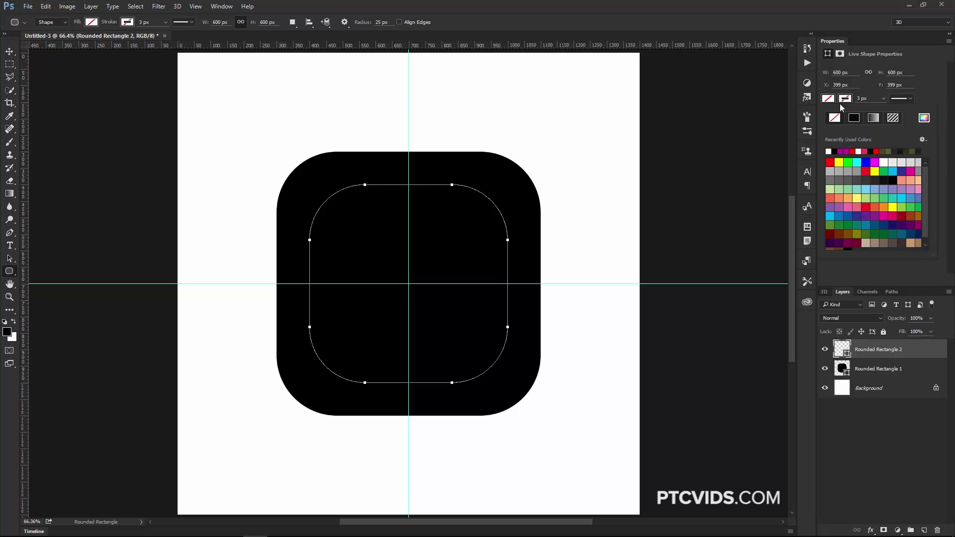
click(829, 151)
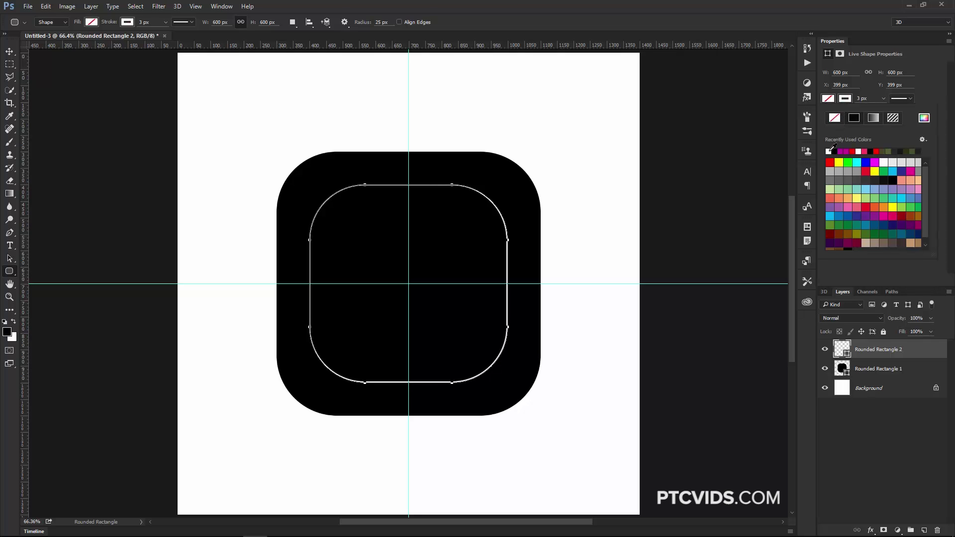
click(862, 98)
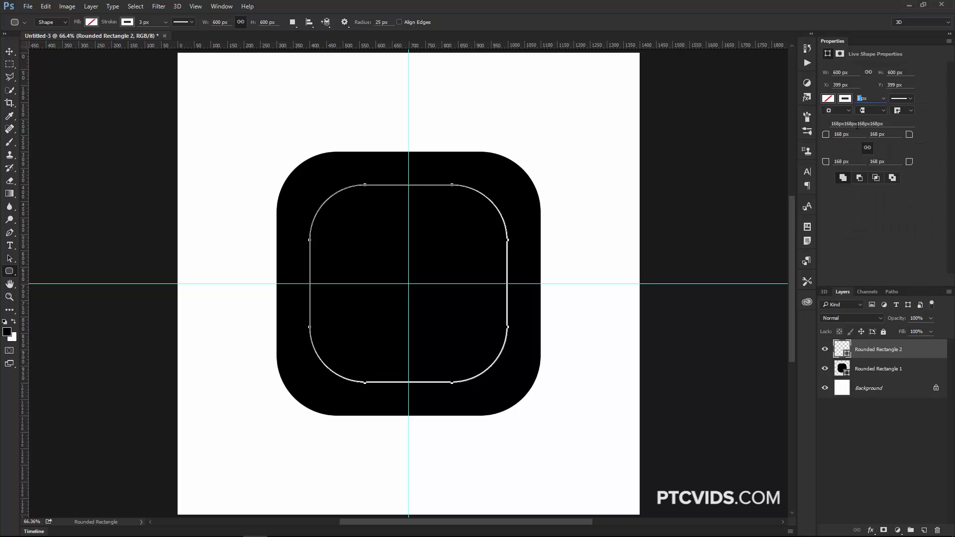
text(60)
key(Return)
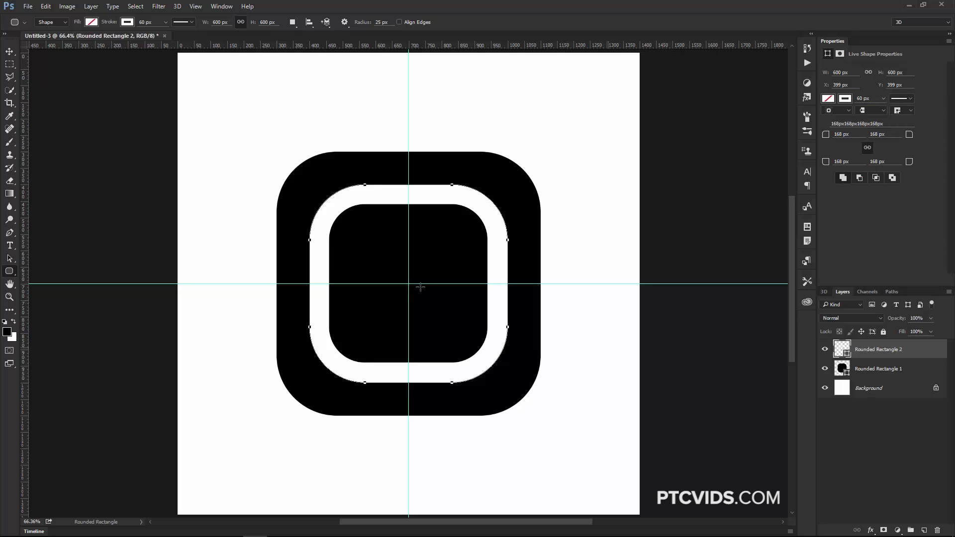
Step: Draw a centred 310 px white lens ring and a 75 px white flash dot at upper right
right_click(9, 271)
click(73, 295)
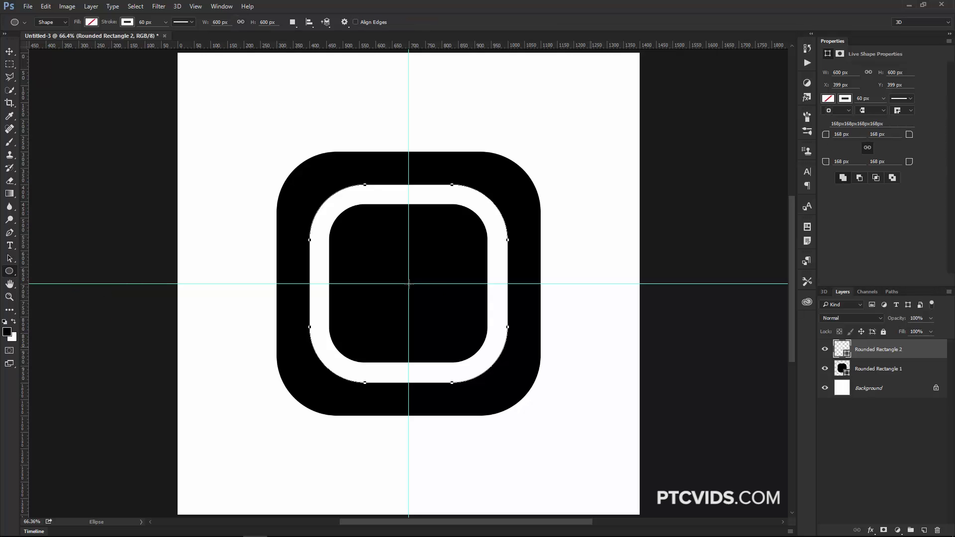
drag(409, 284, 469, 335)
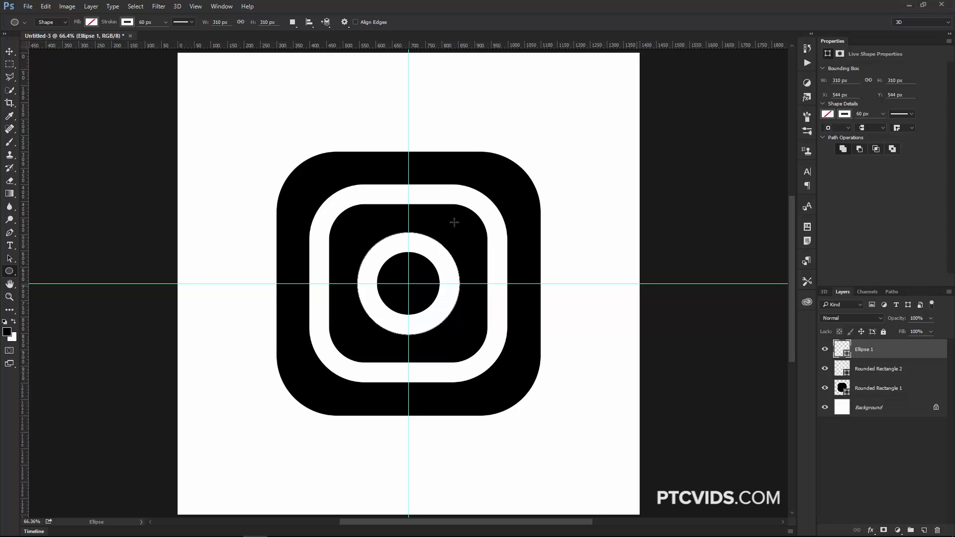
mouse_move(453, 223)
mouse_down()
mouse_move(479, 251)
mouse_move(464, 234)
mouse_up()
key(v)
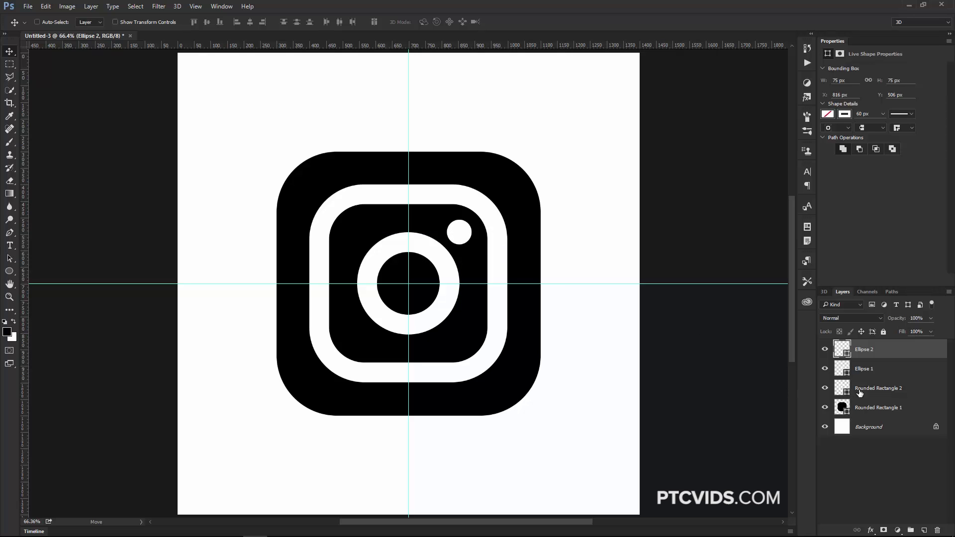
Step: Add a Gradient Overlay to the black square using the default blue-red-yellow preset
click(926, 412)
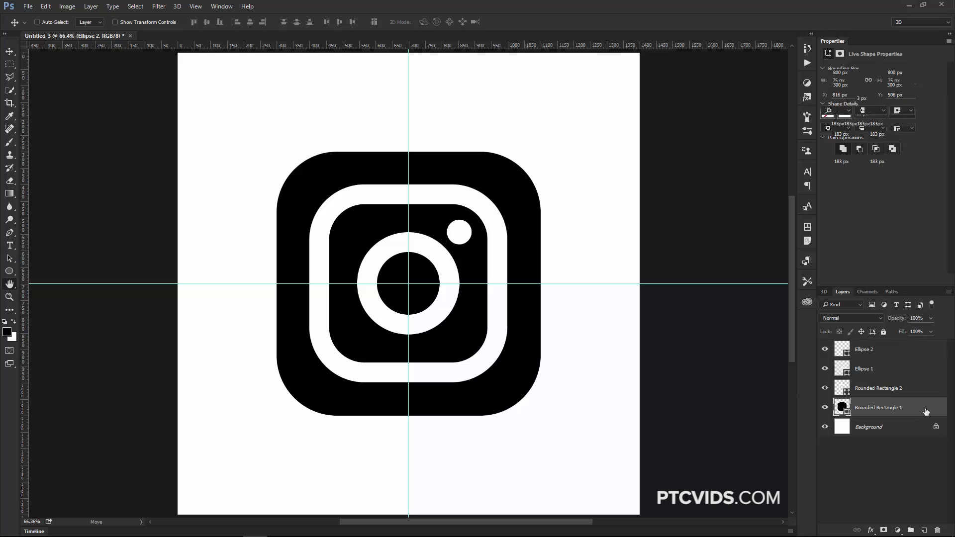
double_click(926, 412)
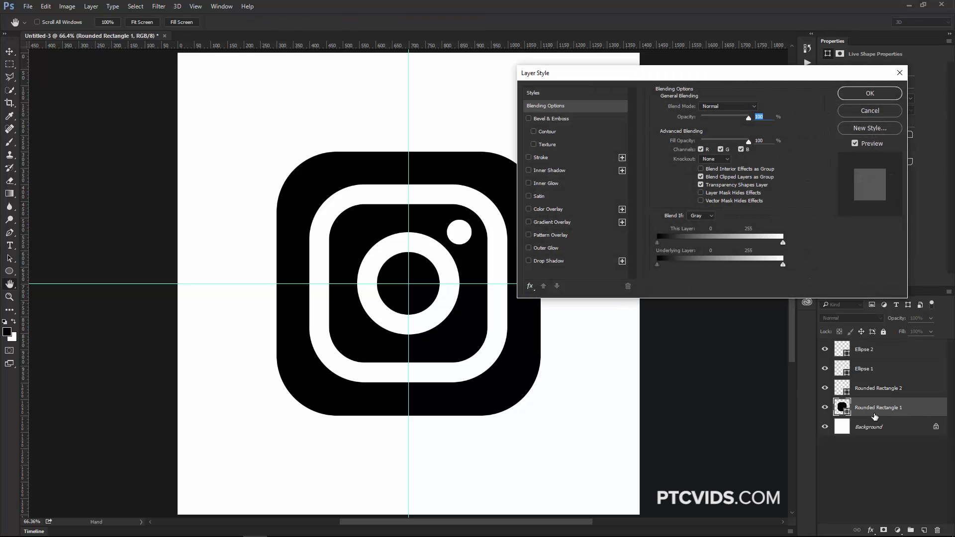
click(562, 223)
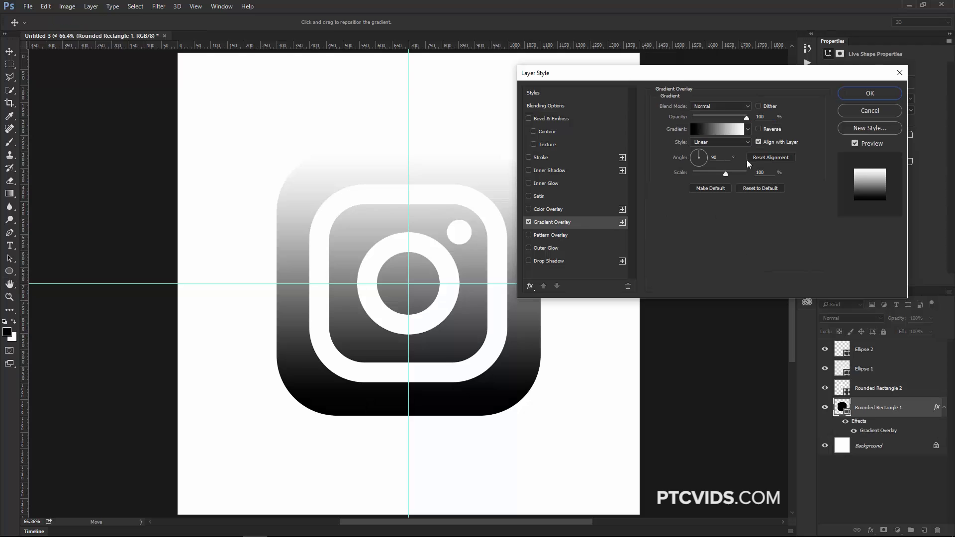
click(748, 130)
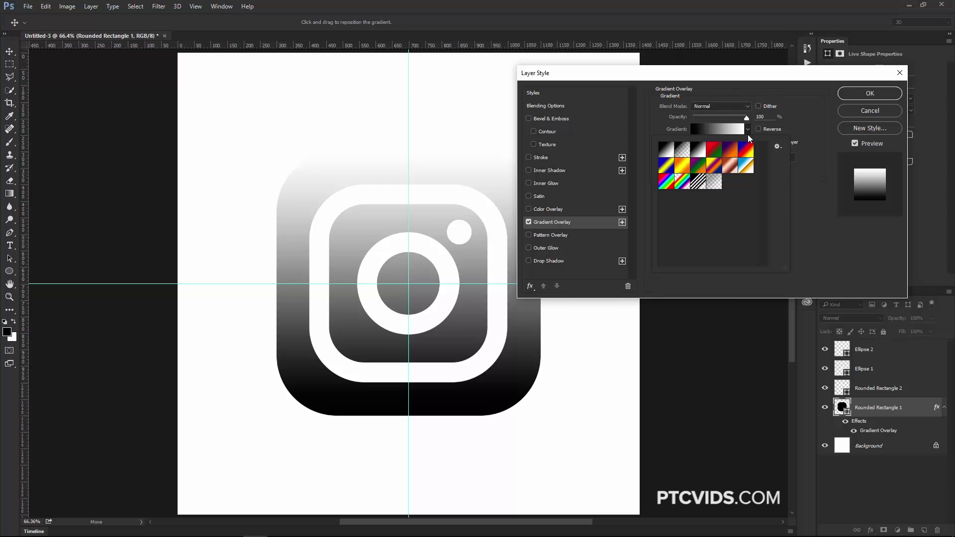
click(777, 147)
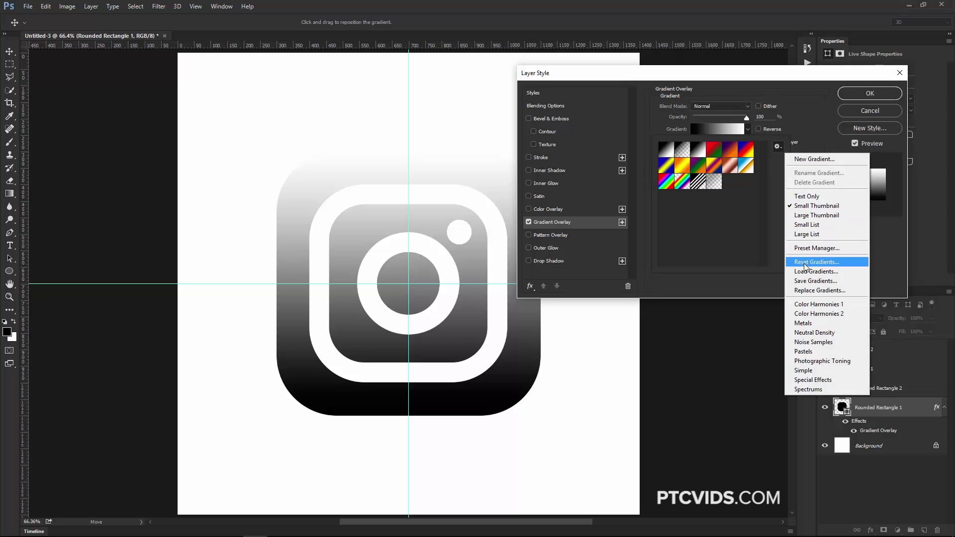
click(829, 266)
click(445, 199)
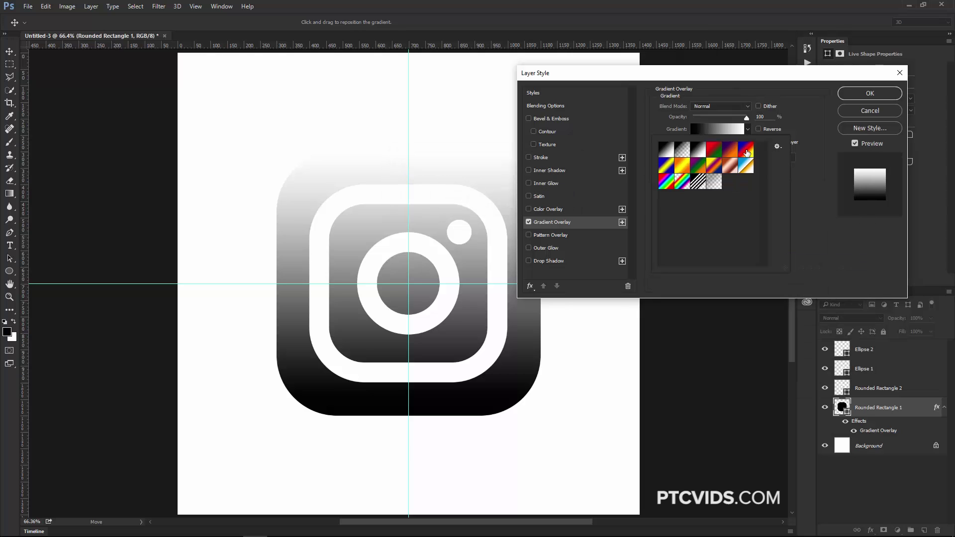
click(746, 151)
click(810, 186)
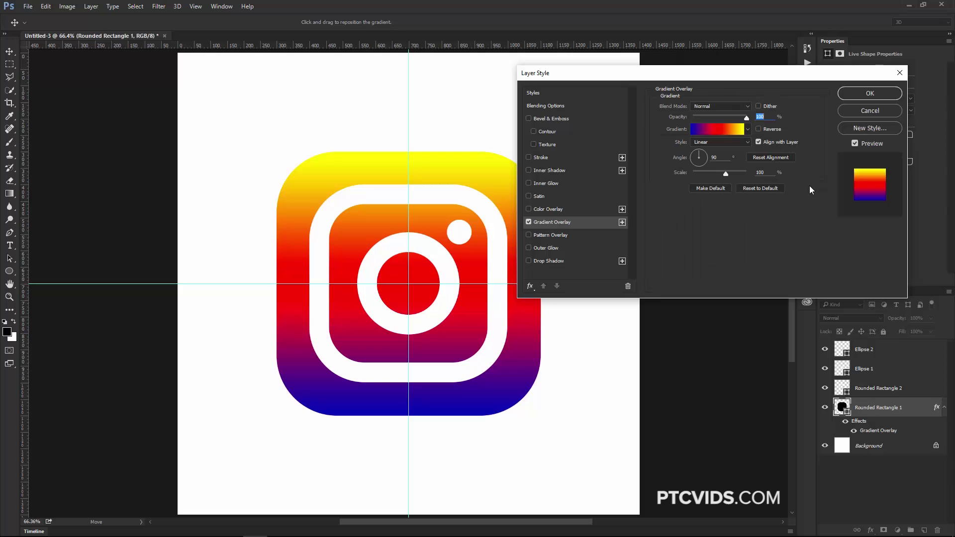
Step: Make the gradient radial and reversed, centred lower-left, 150% scale, not aligned with layer
click(720, 142)
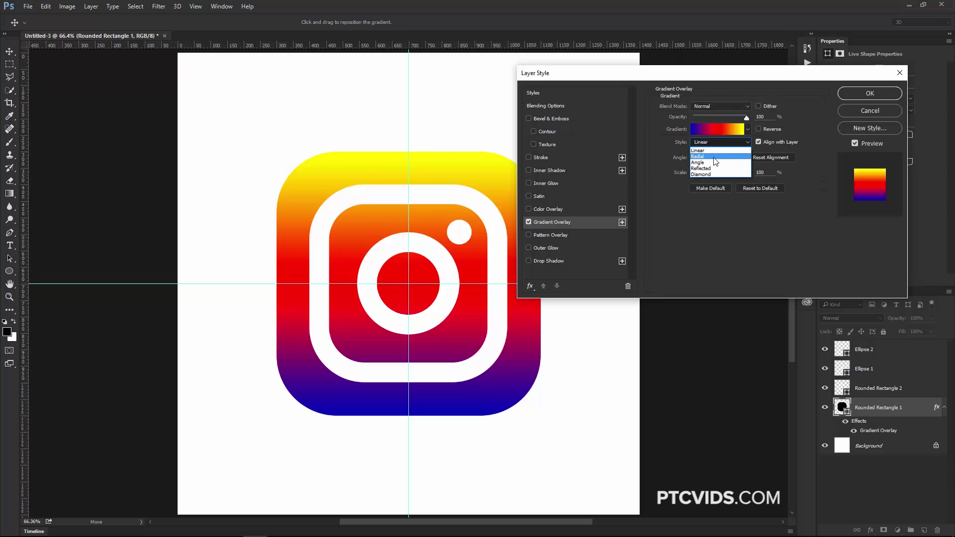
click(702, 156)
click(760, 129)
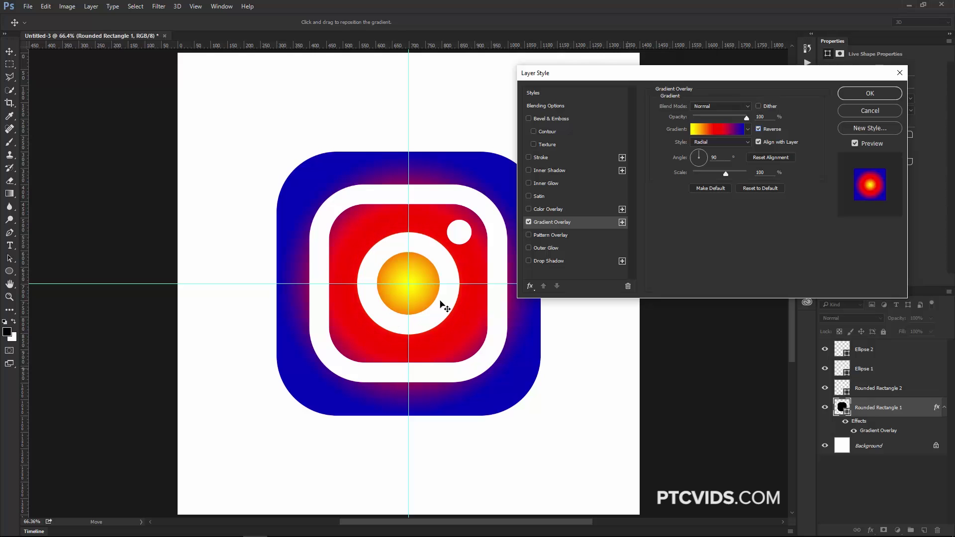
drag(415, 313, 399, 402)
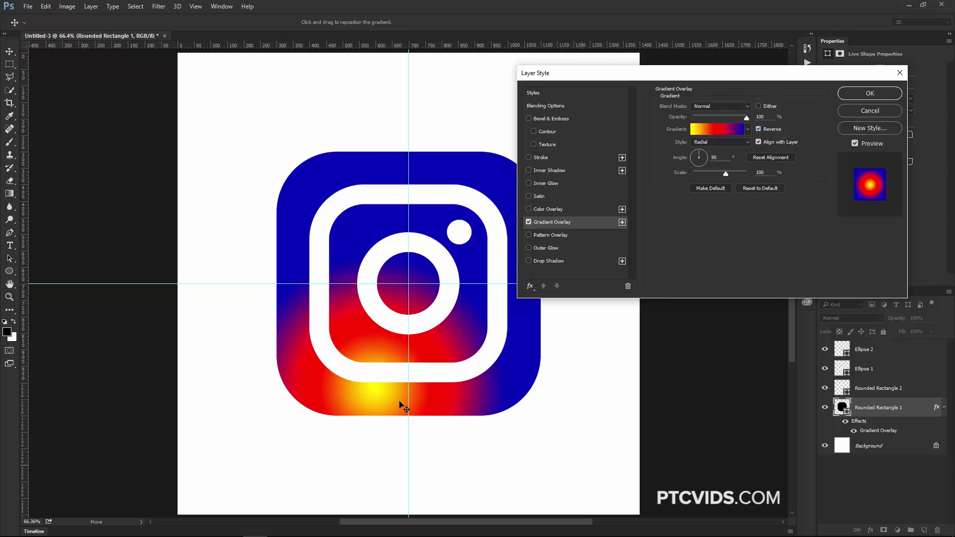
drag(725, 174, 749, 174)
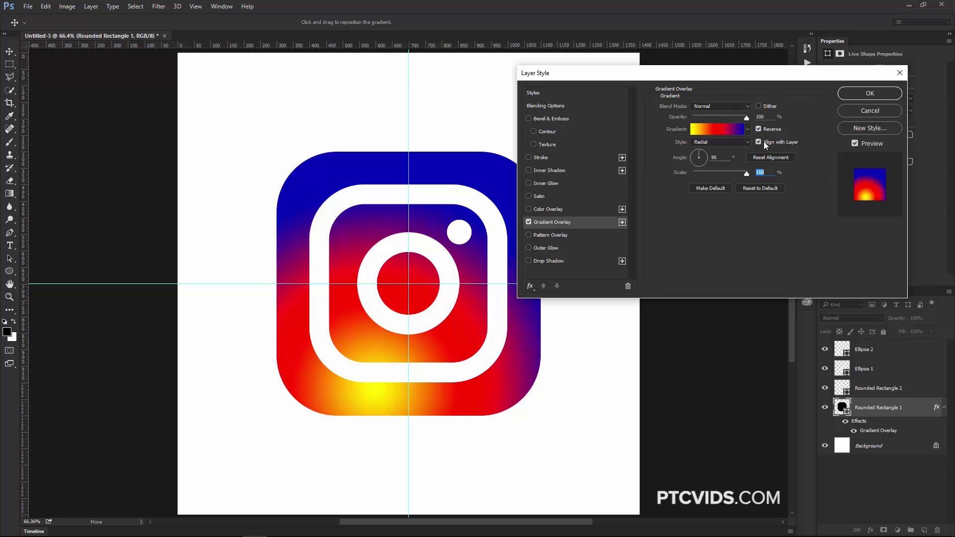
click(759, 142)
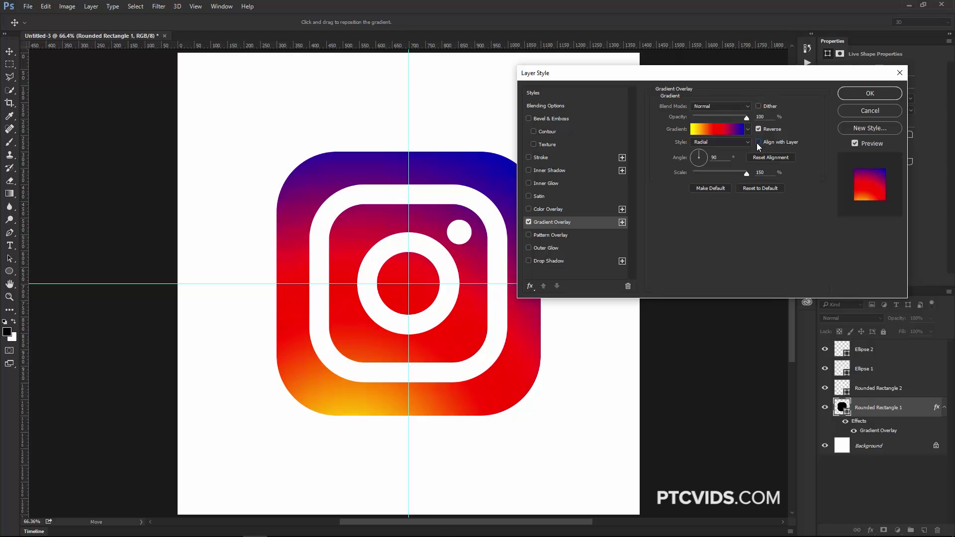
drag(664, 72, 692, 77)
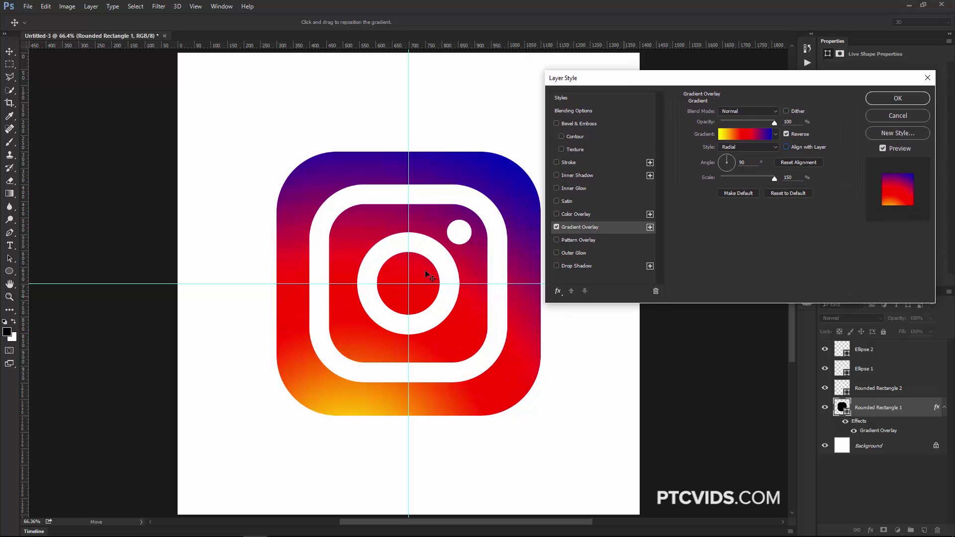
Step: Turn the red middle stop purple-magenta and move the blue-purple midpoint to 22%
click(745, 132)
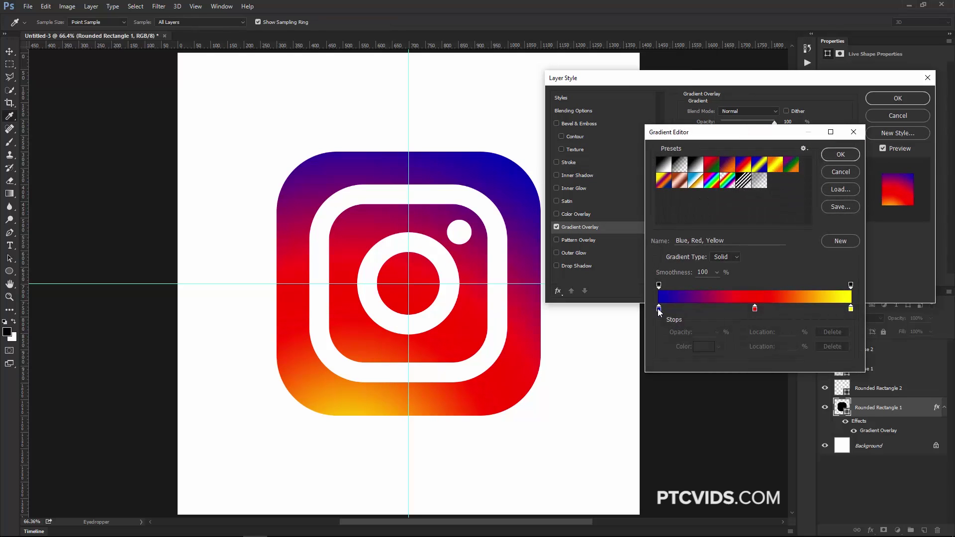
click(756, 310)
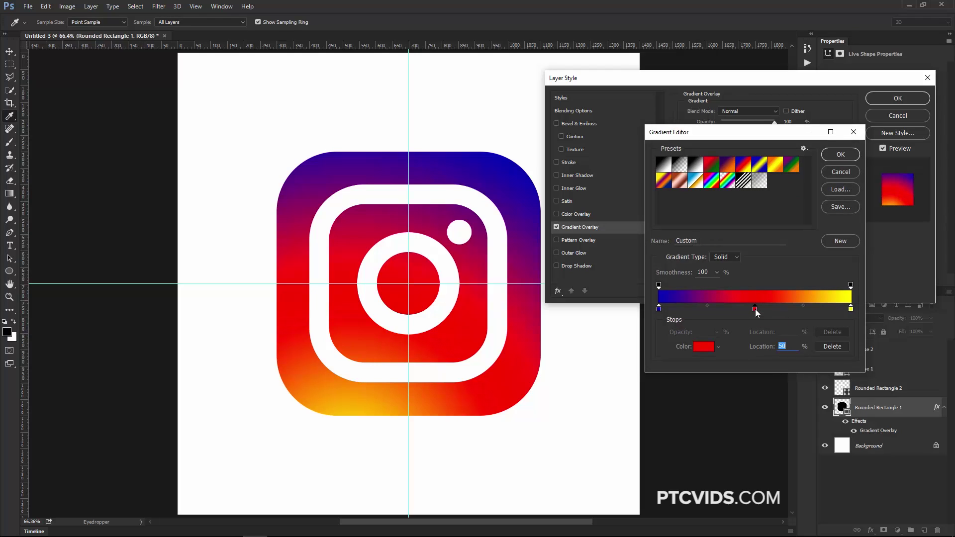
click(706, 296)
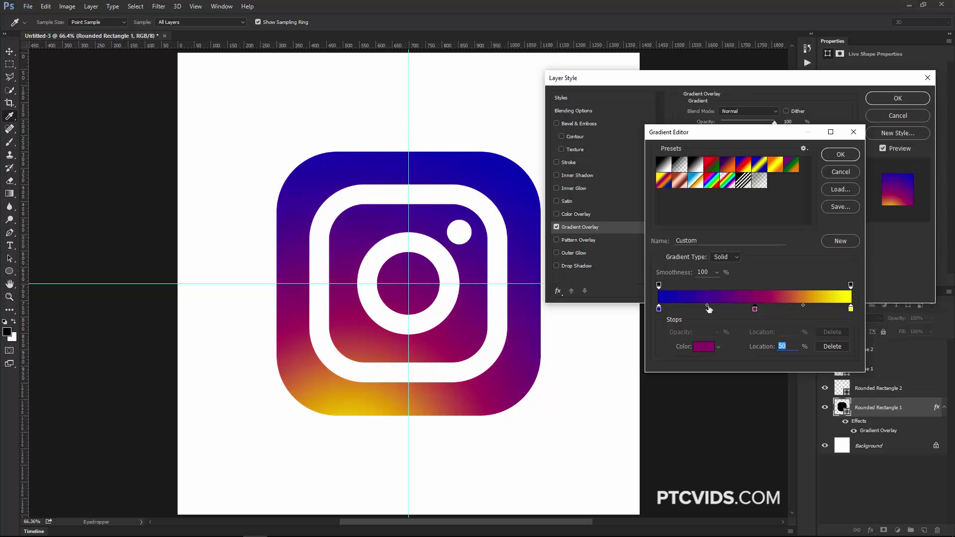
click(707, 304)
drag(707, 305, 680, 305)
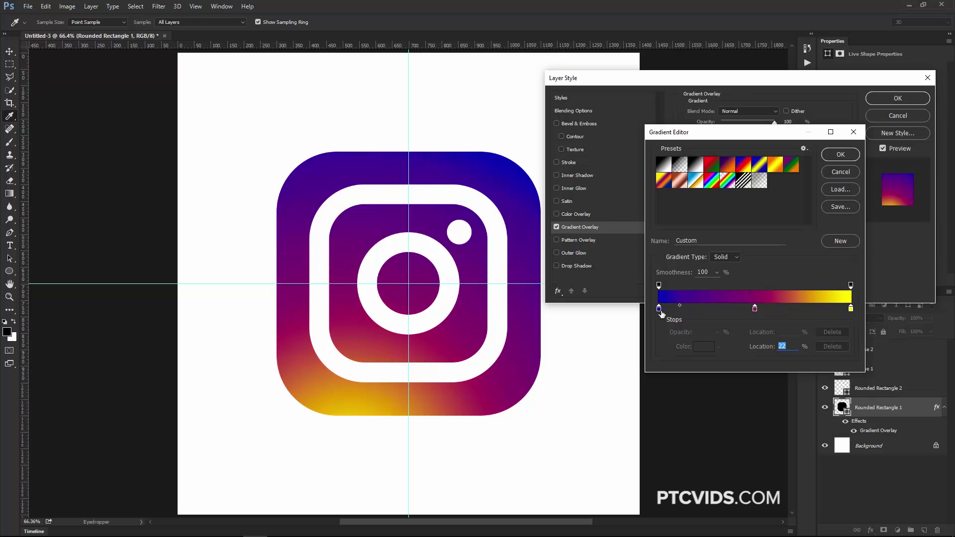
Step: Change the blue end stop to a brighter blue and accept the edited gradient
double_click(659, 309)
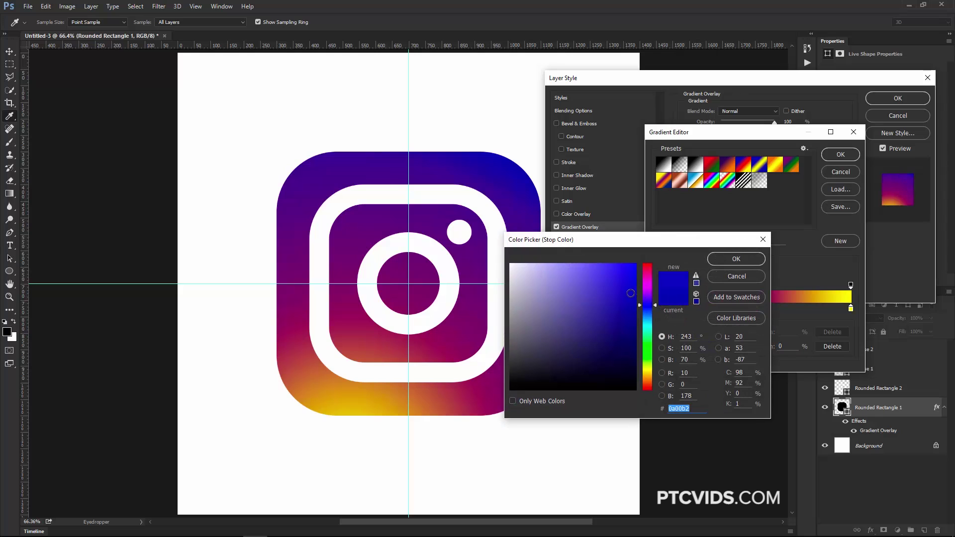
drag(620, 285, 617, 286)
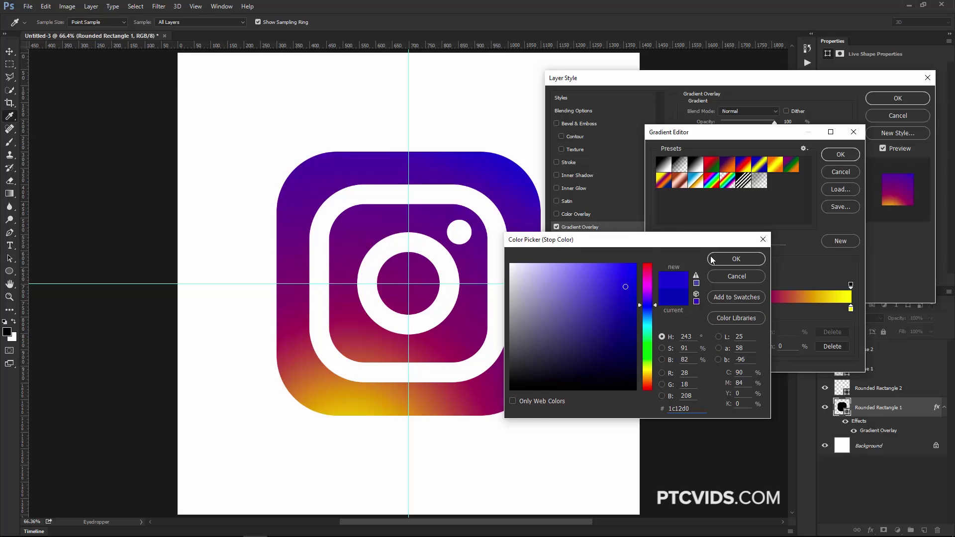
click(760, 257)
click(840, 154)
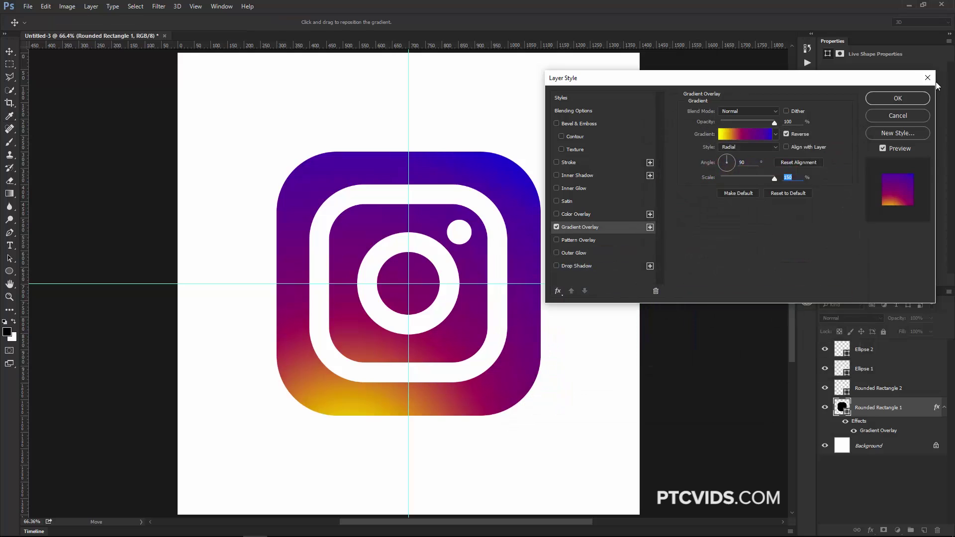
Step: Confirm the Layer Style dialog to commit the purple-to-yellow gradient on the camera icon
click(898, 98)
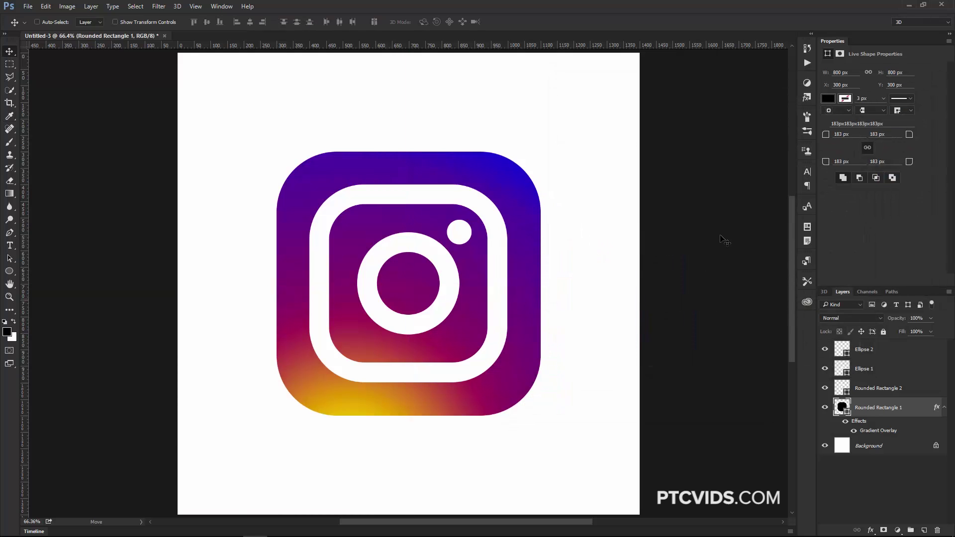